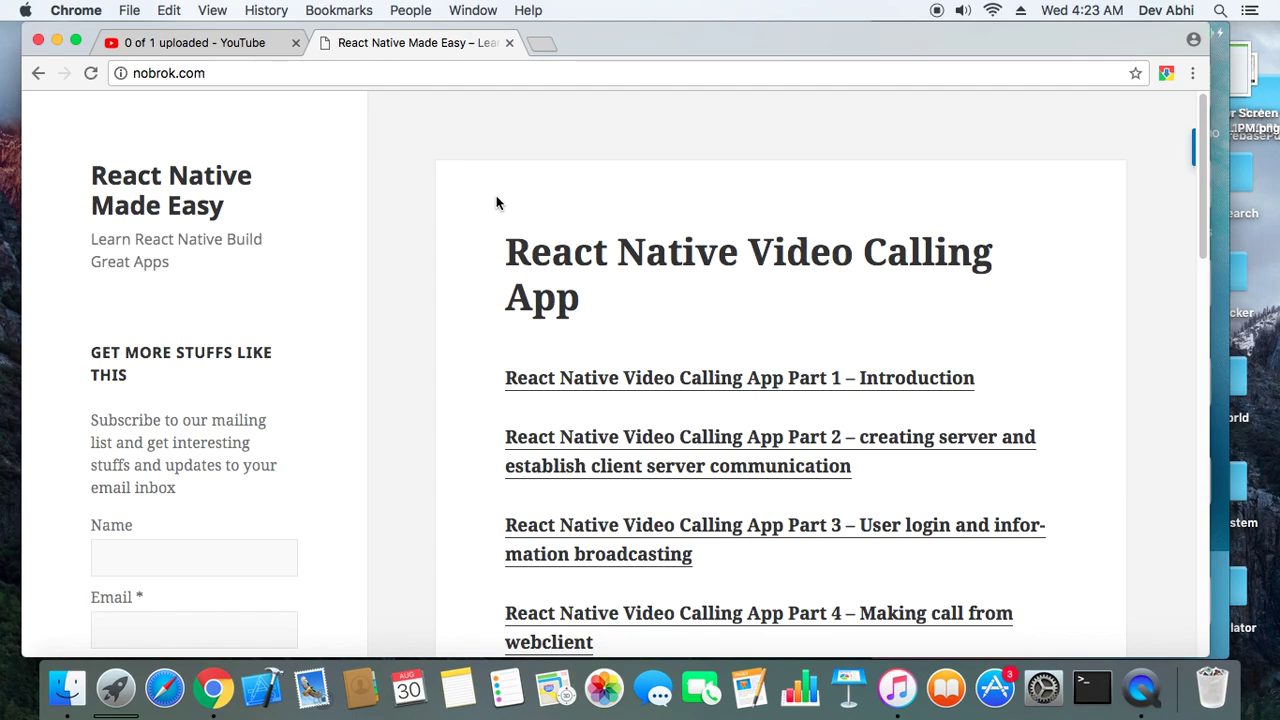
Open a new Finder window from the Dock over the Chrome blog page.
left_click(62, 686)
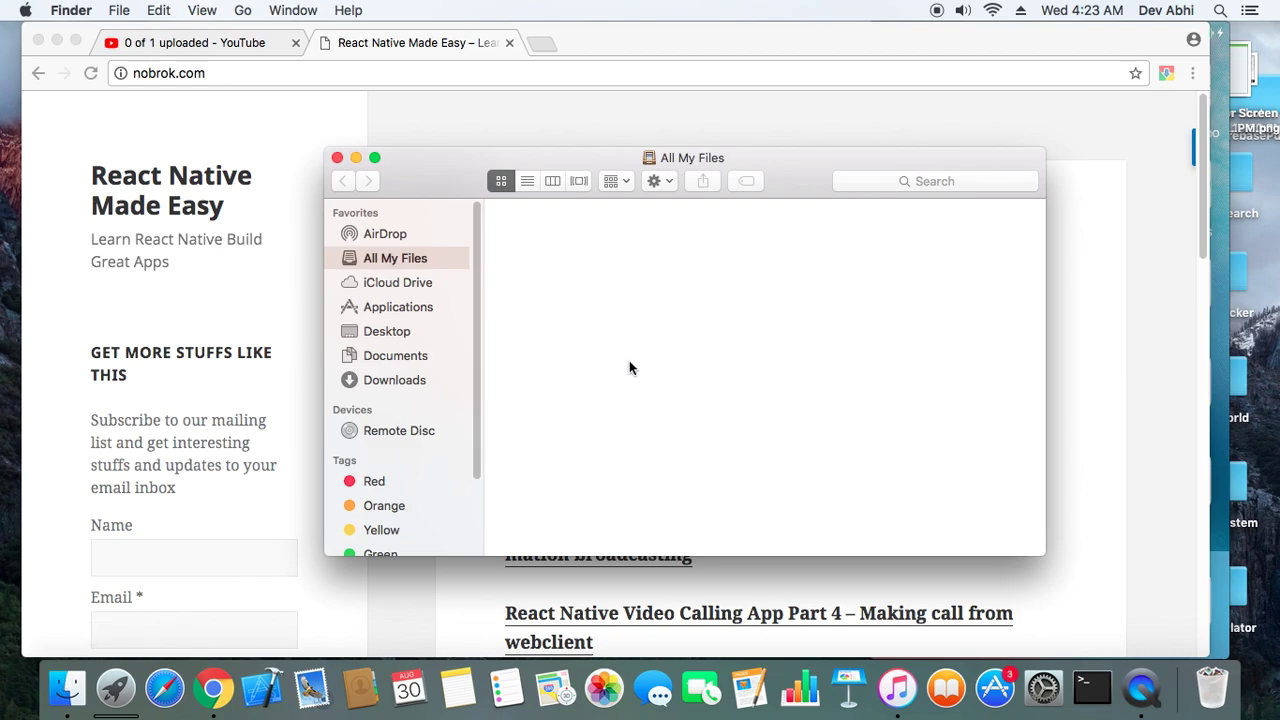
Show the Downloads folder in Finder, then launch iTunes on its empty Apps library.
left_click(409, 381)
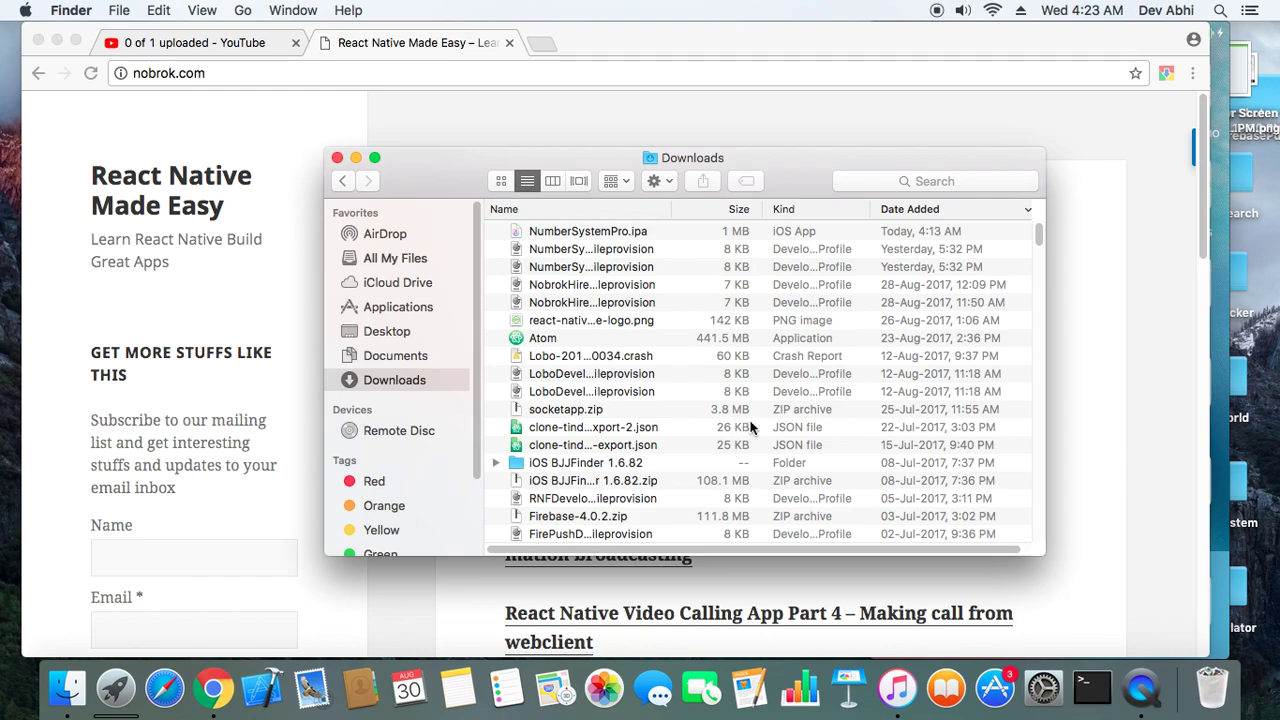
left_click(903, 688)
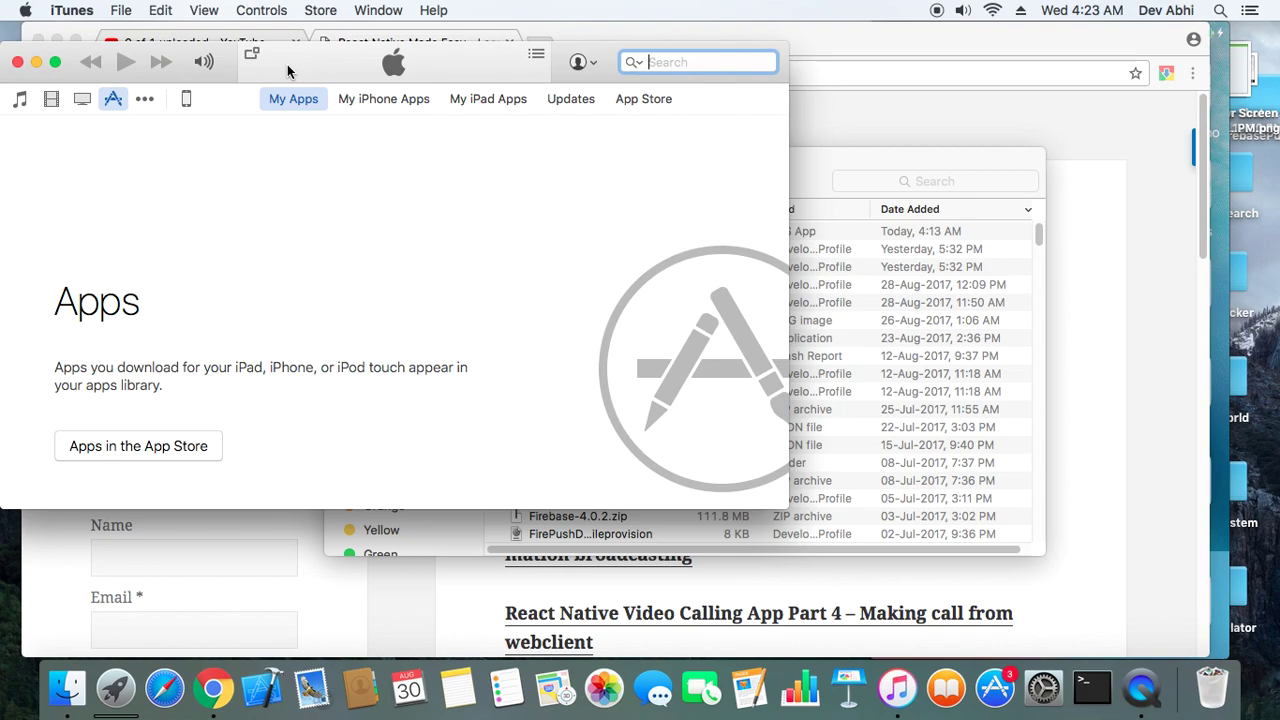
left_click(145, 100)
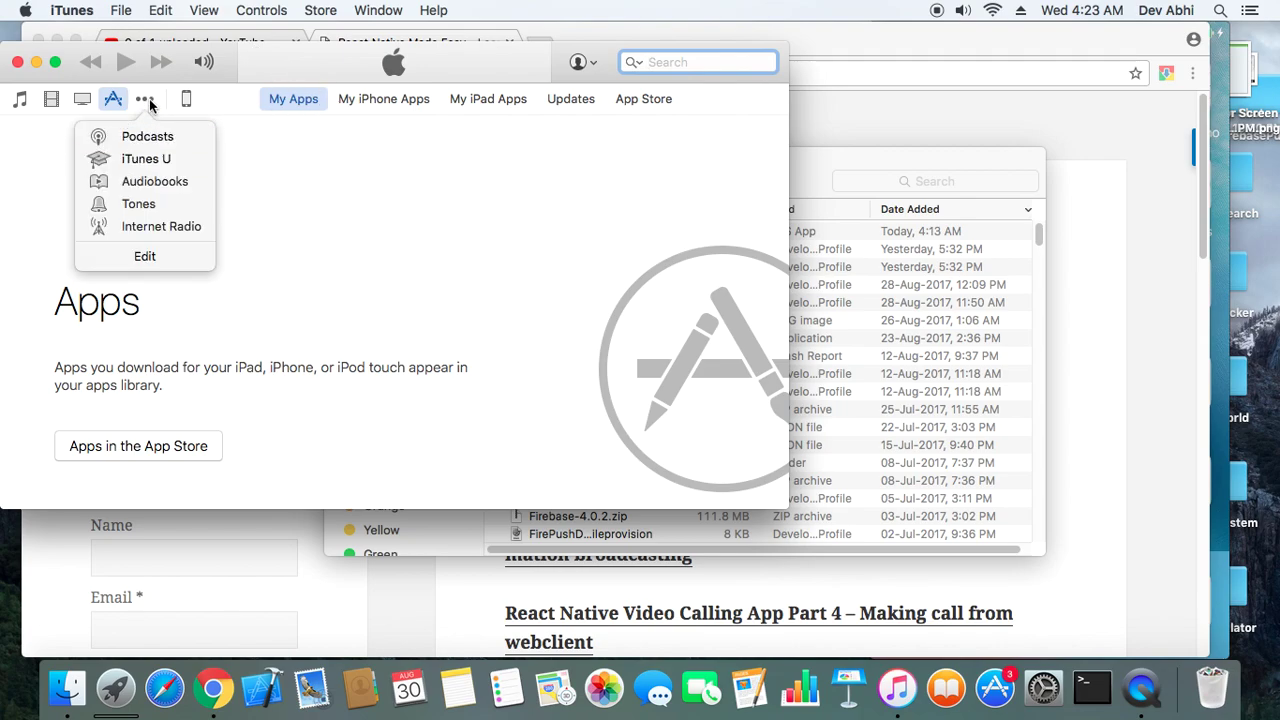
left_click(125, 106)
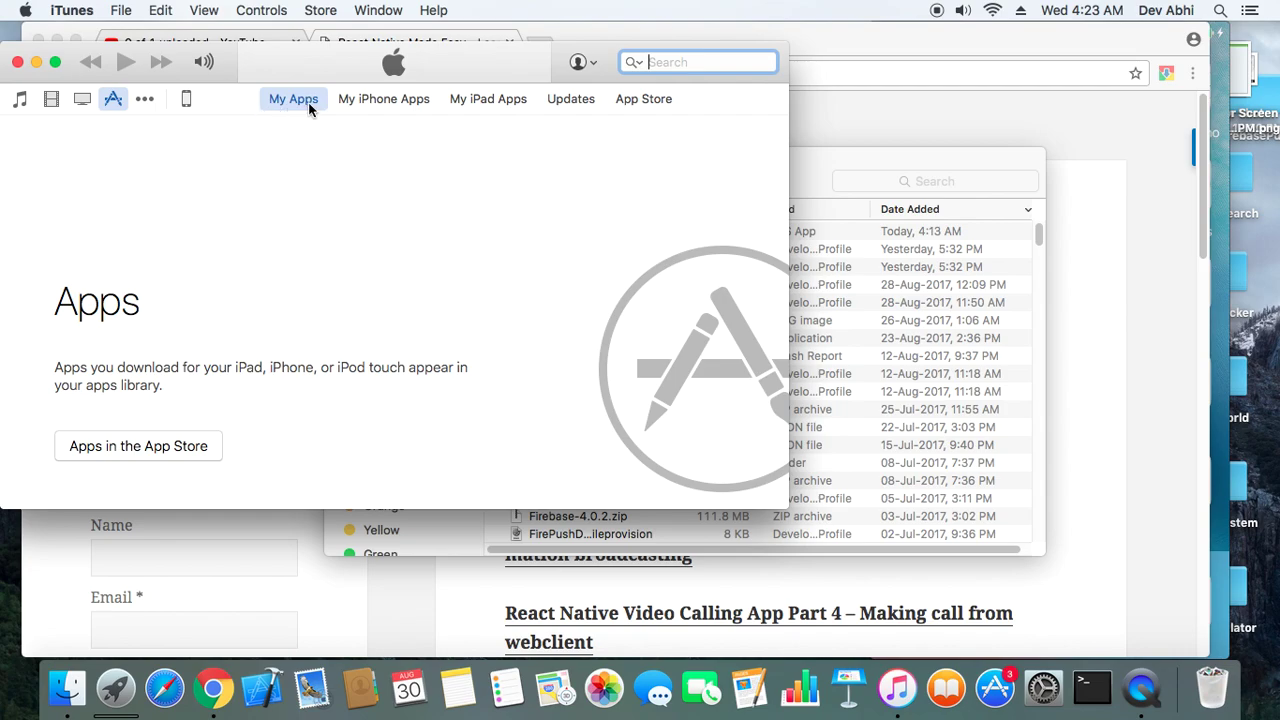
left_click(145, 102)
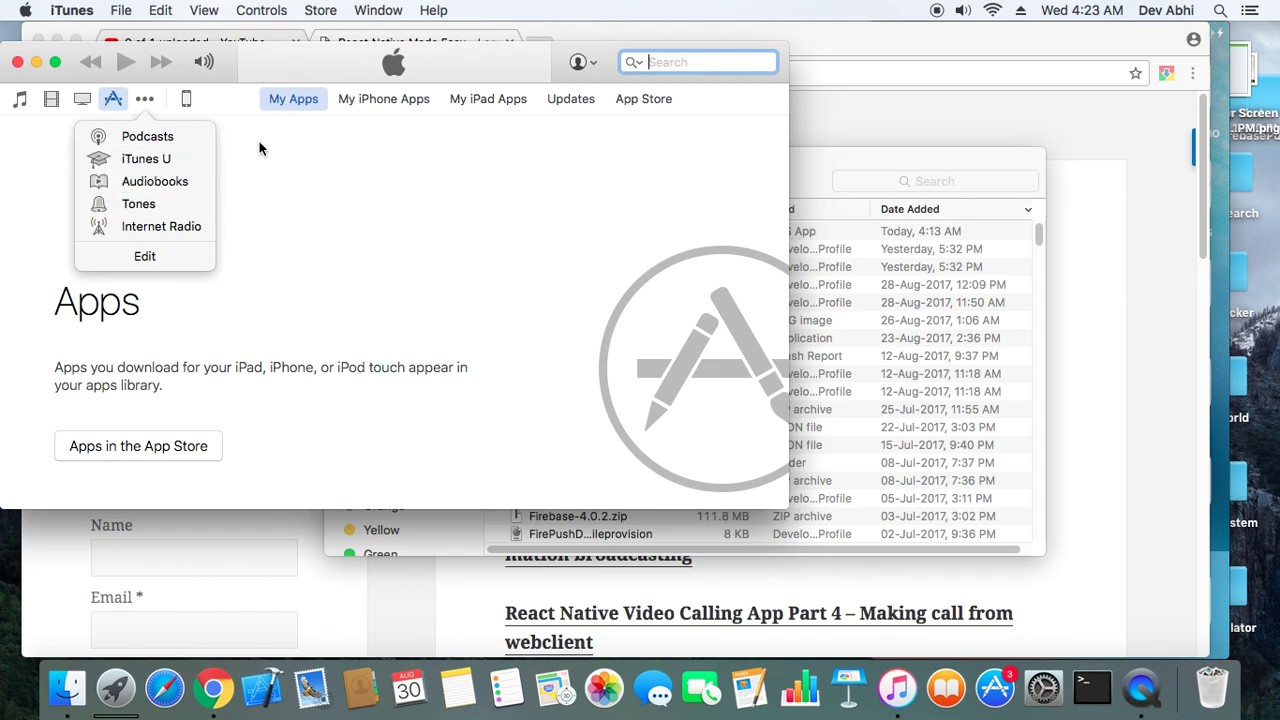
left_click(245, 115)
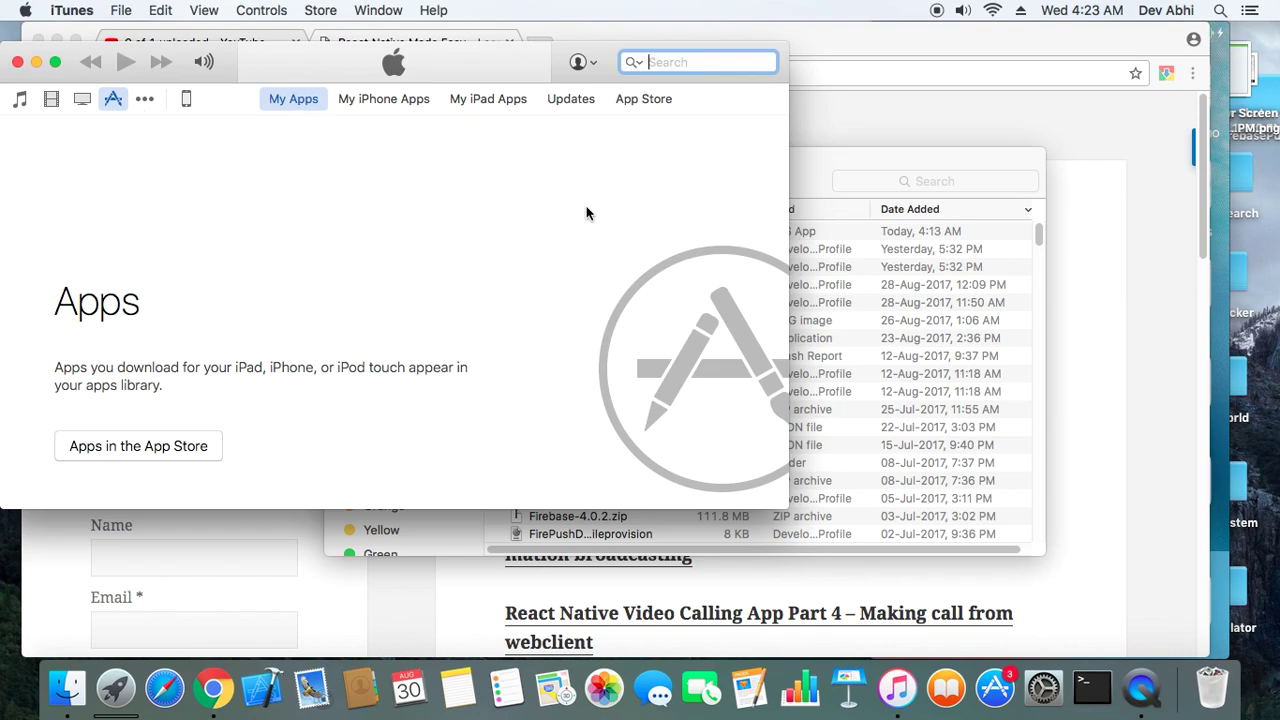
Drag NumberSystemPro.ipa from the Downloads window into the iTunes My Apps library.
left_click(884, 168)
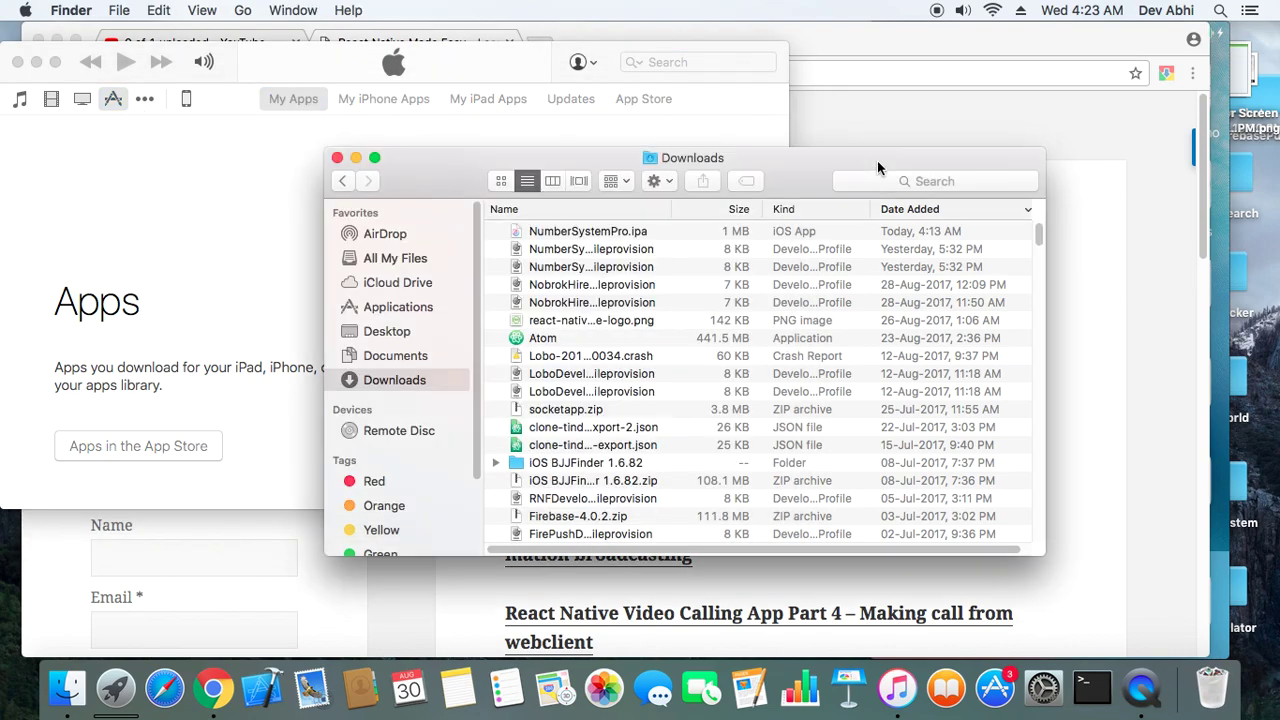
mouse_move(797, 167)
left_mouse_down()
mouse_move(1017, 119)
mouse_move(1014, 103)
left_mouse_up()
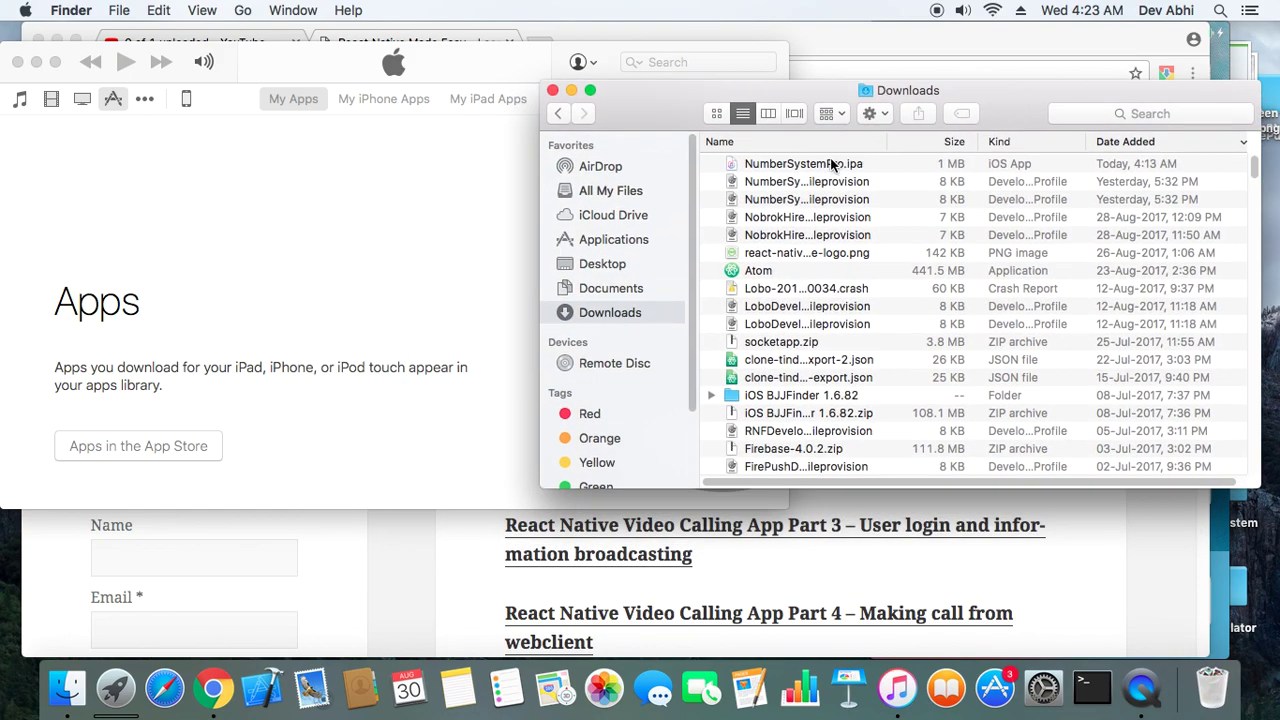
left_click(821, 167)
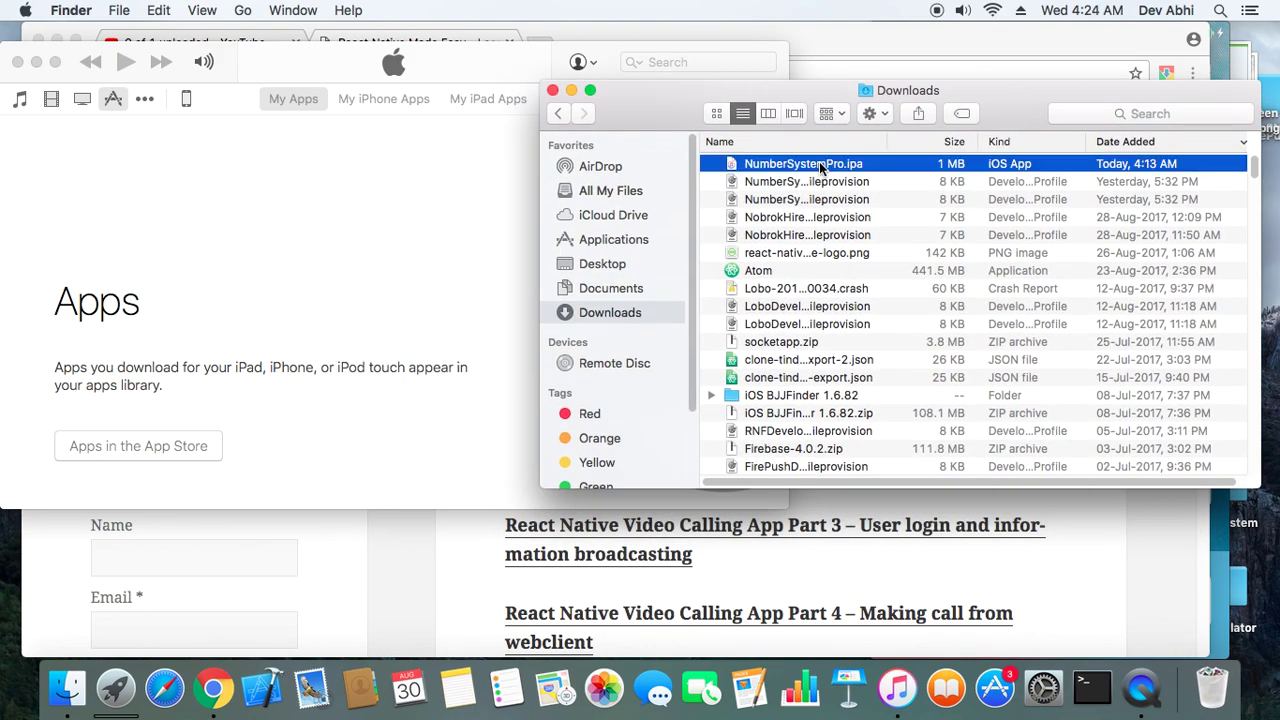
left_click_drag(821, 168, 162, 203)
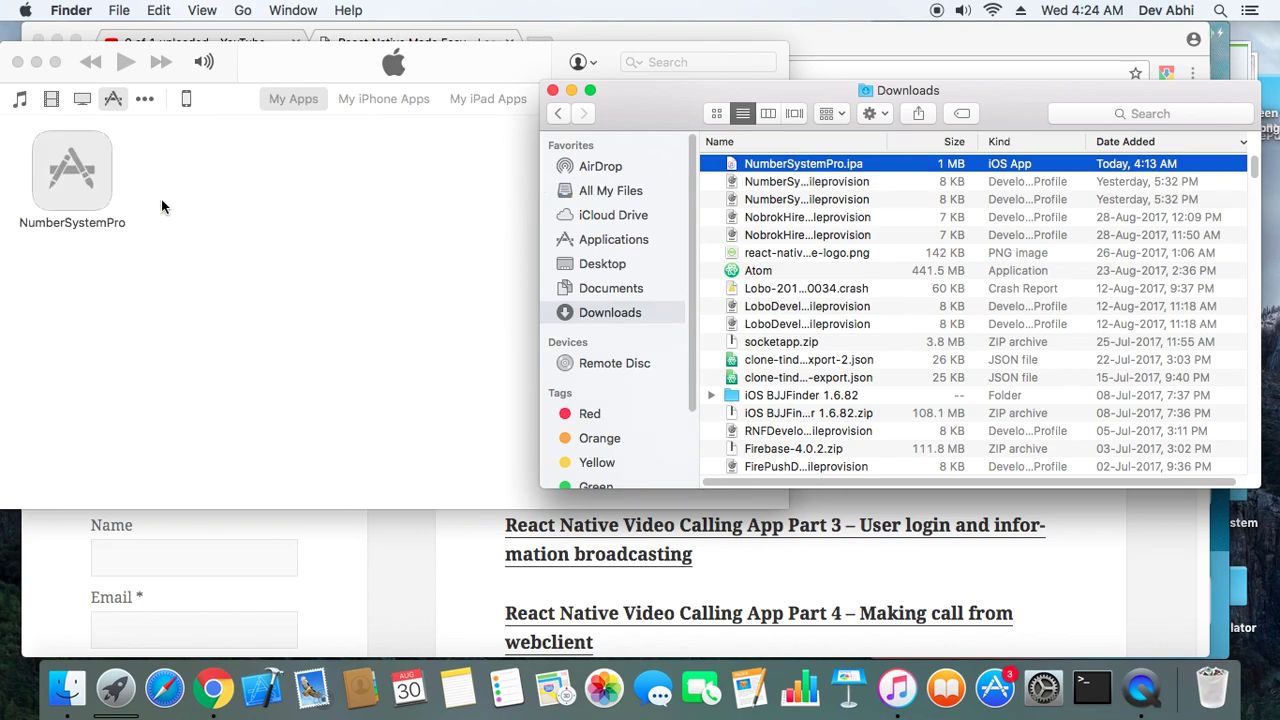
left_click(248, 227)
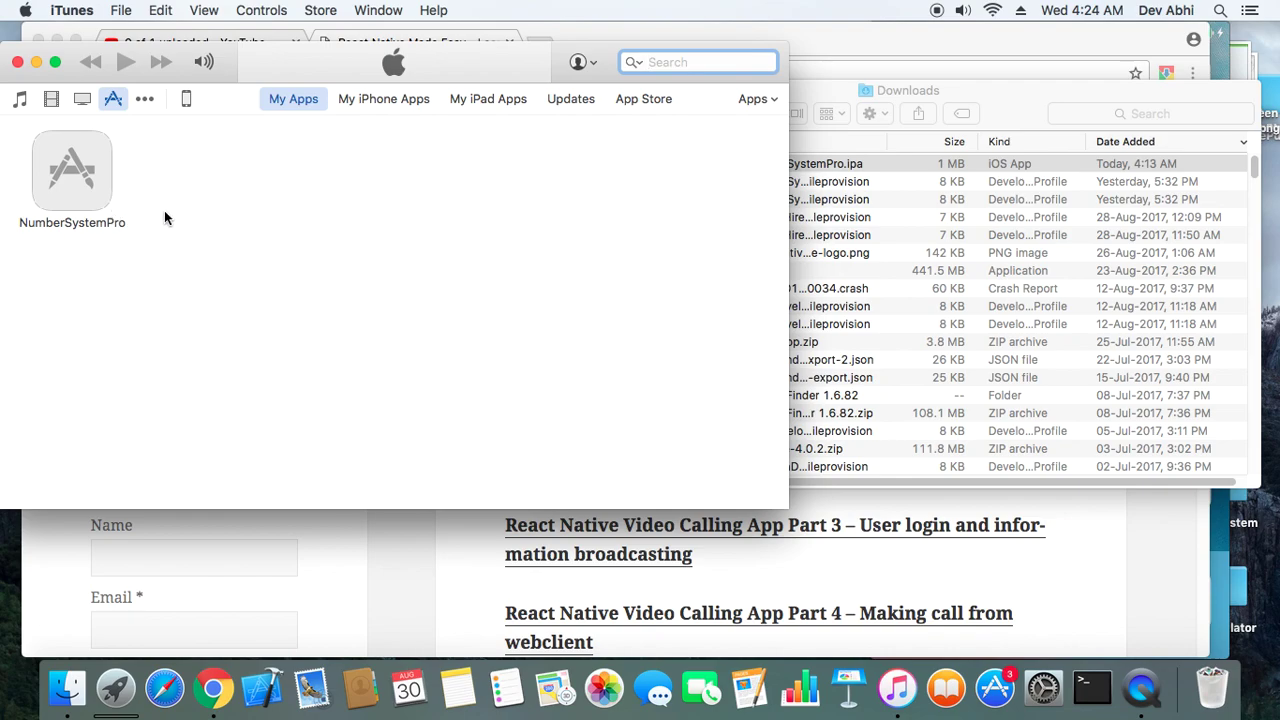
On the connected iPhone's Apps page, mark NumberSystemPro as Will Install.
left_click(185, 193)
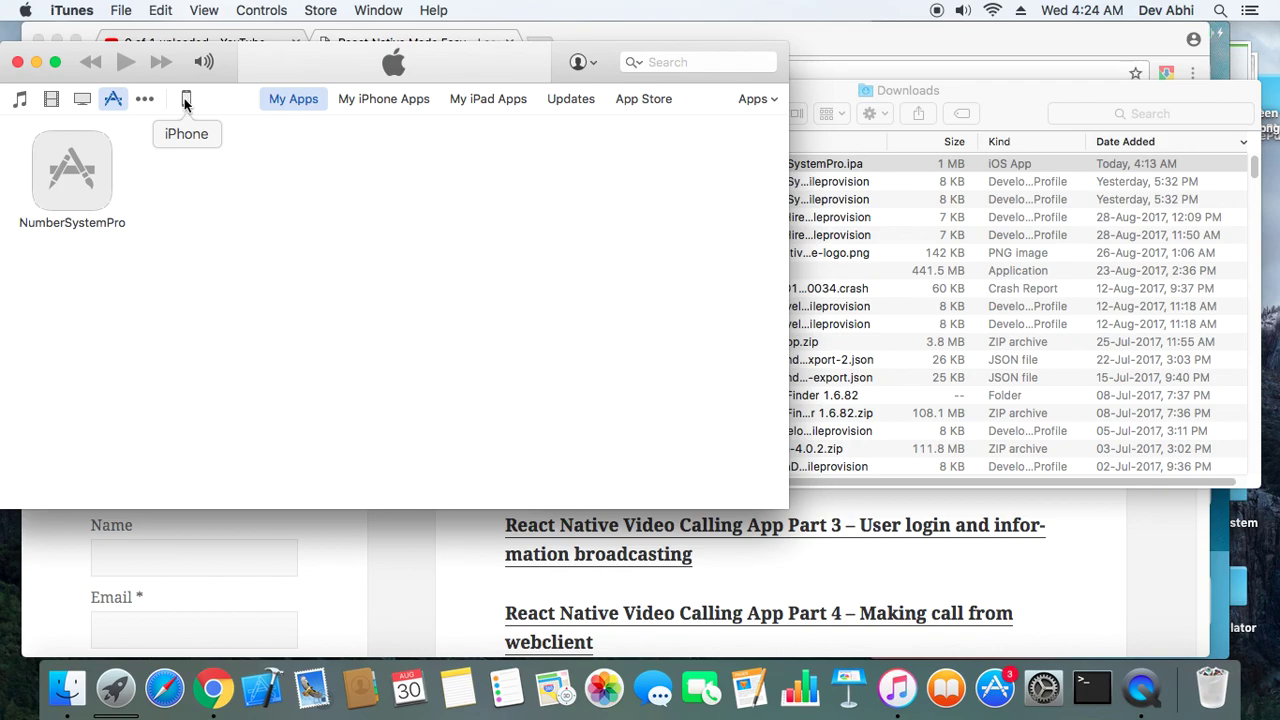
left_click(185, 100)
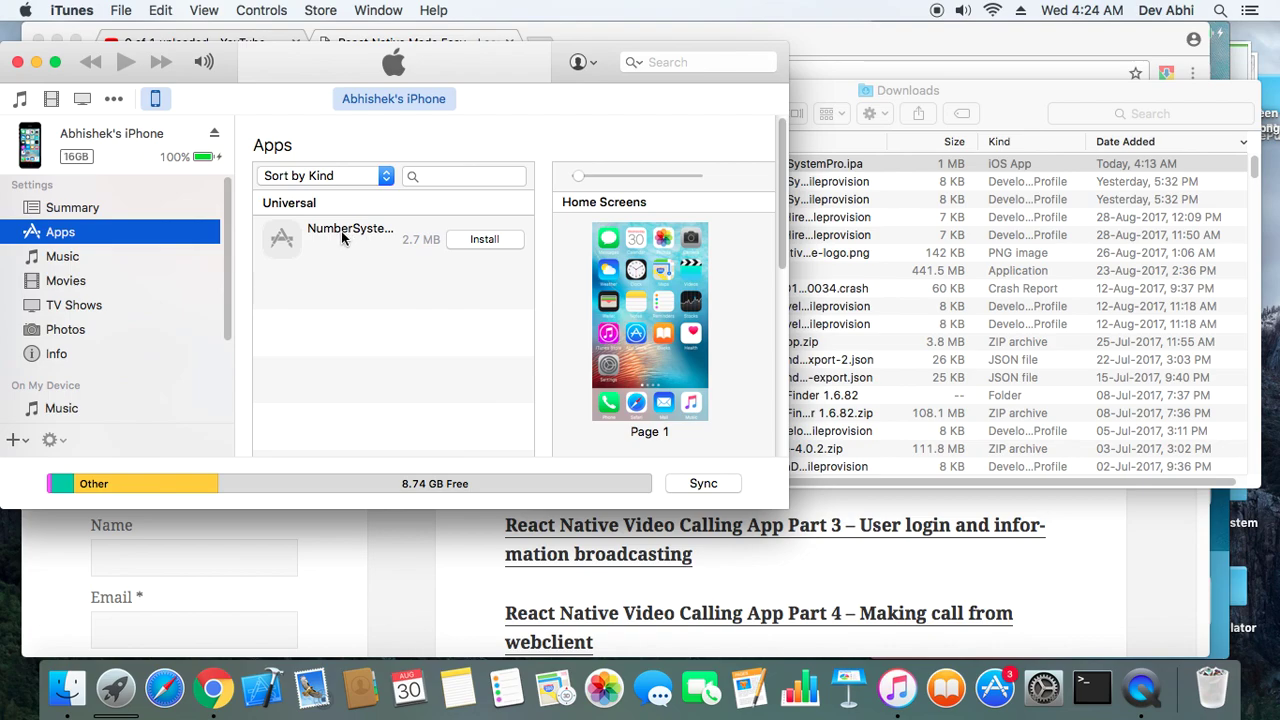
left_click(481, 240)
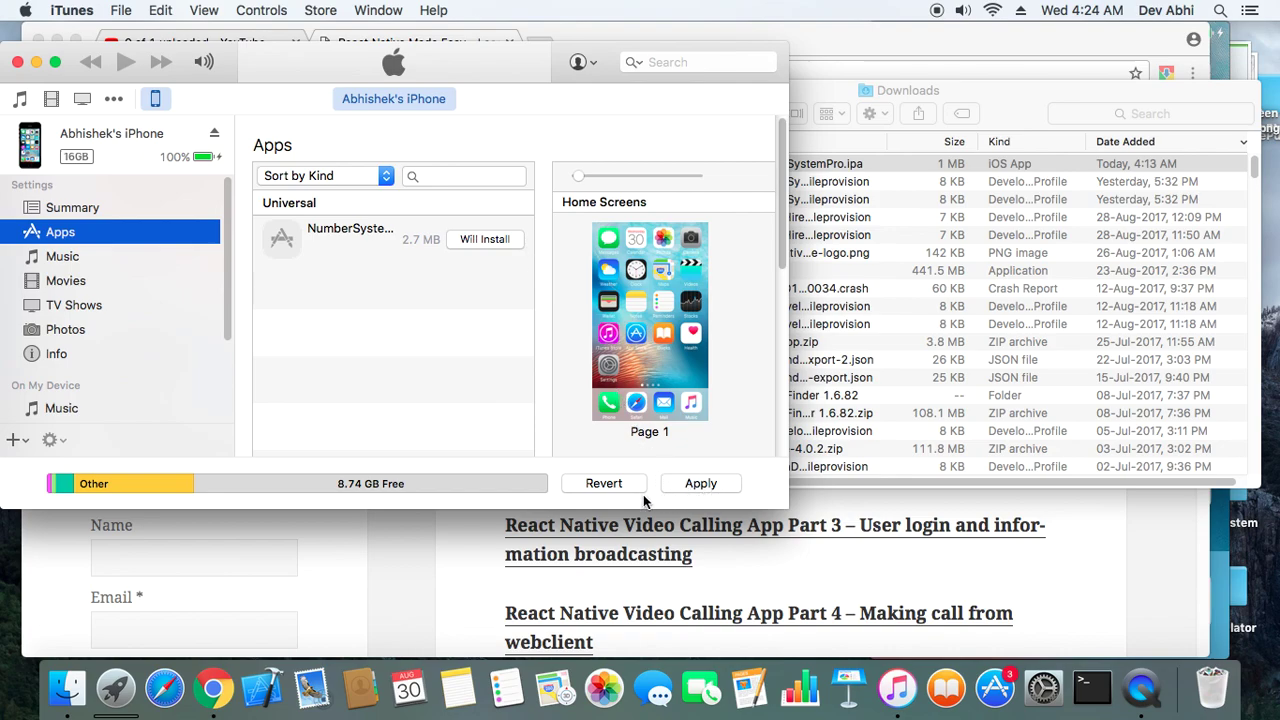
Bring up the QuickTime iPhone mirror, then Apply in iTunes to install NumberSystemPro.
left_click(1220, 530)
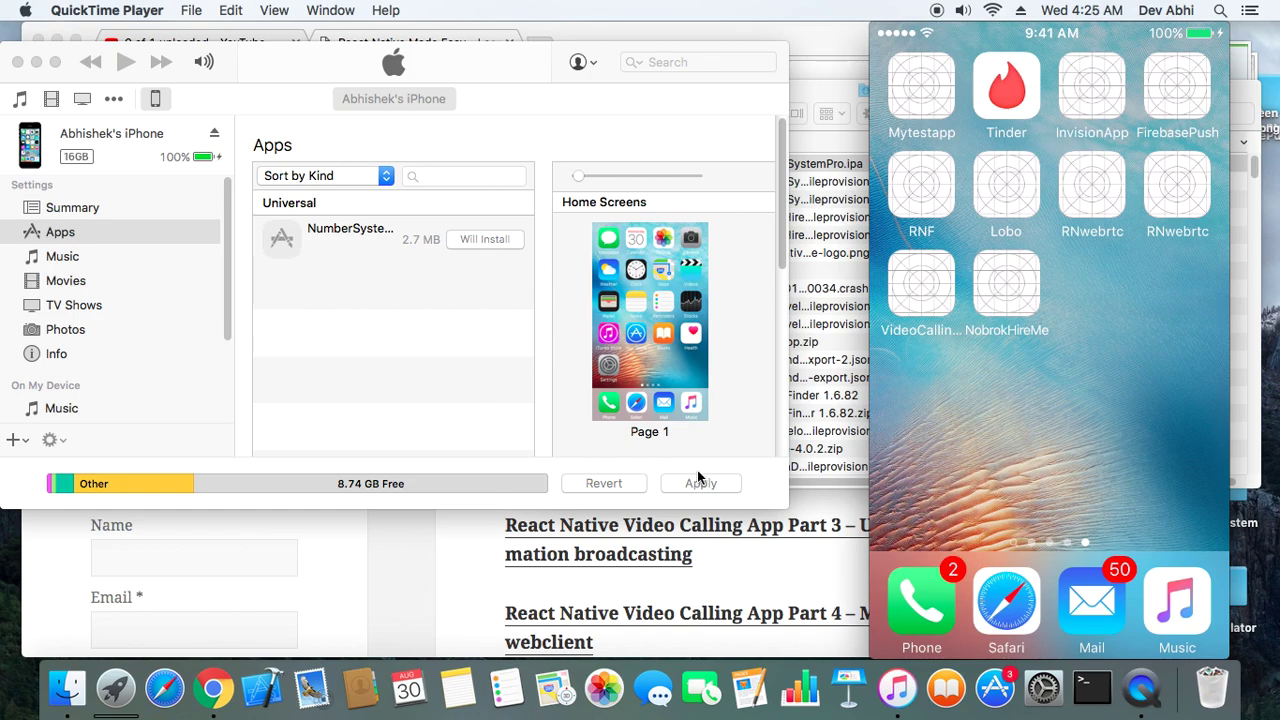
left_click(693, 486)
left_click(699, 486)
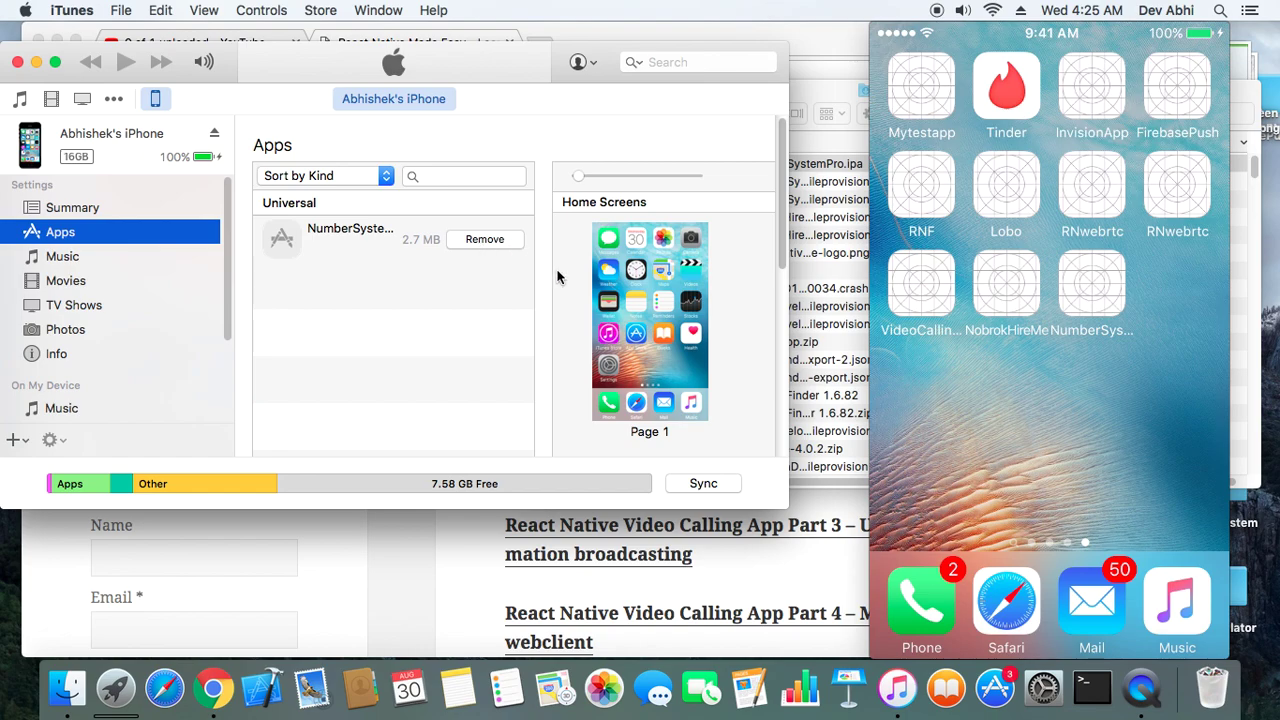
Launch NumberSystemPro on the mirrored iPhone to show its 'Welcome to Number System Pro!' screen.
mouse_move(1085, 332)
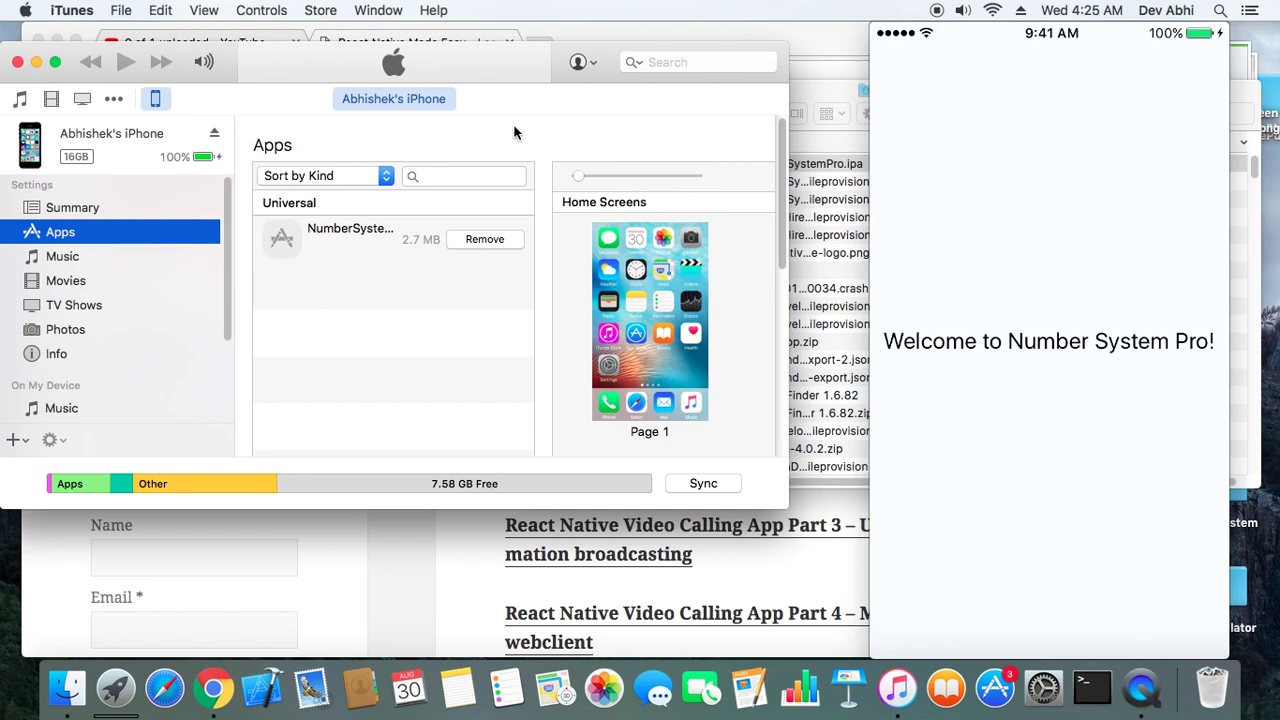
Bring the React Native Video Calling App blog page in Chrome back to the front.
left_click(403, 561)
scroll(238, 455, "down", 5)
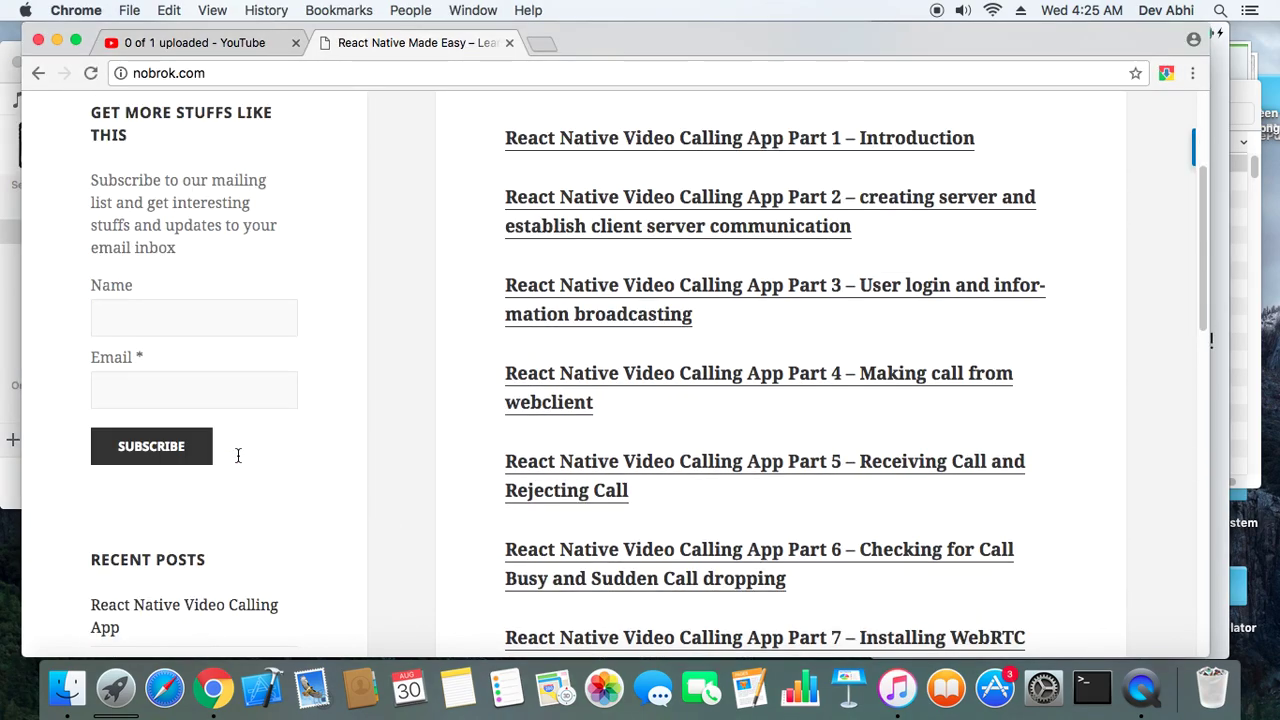
scroll(330, 375, "up", 5)
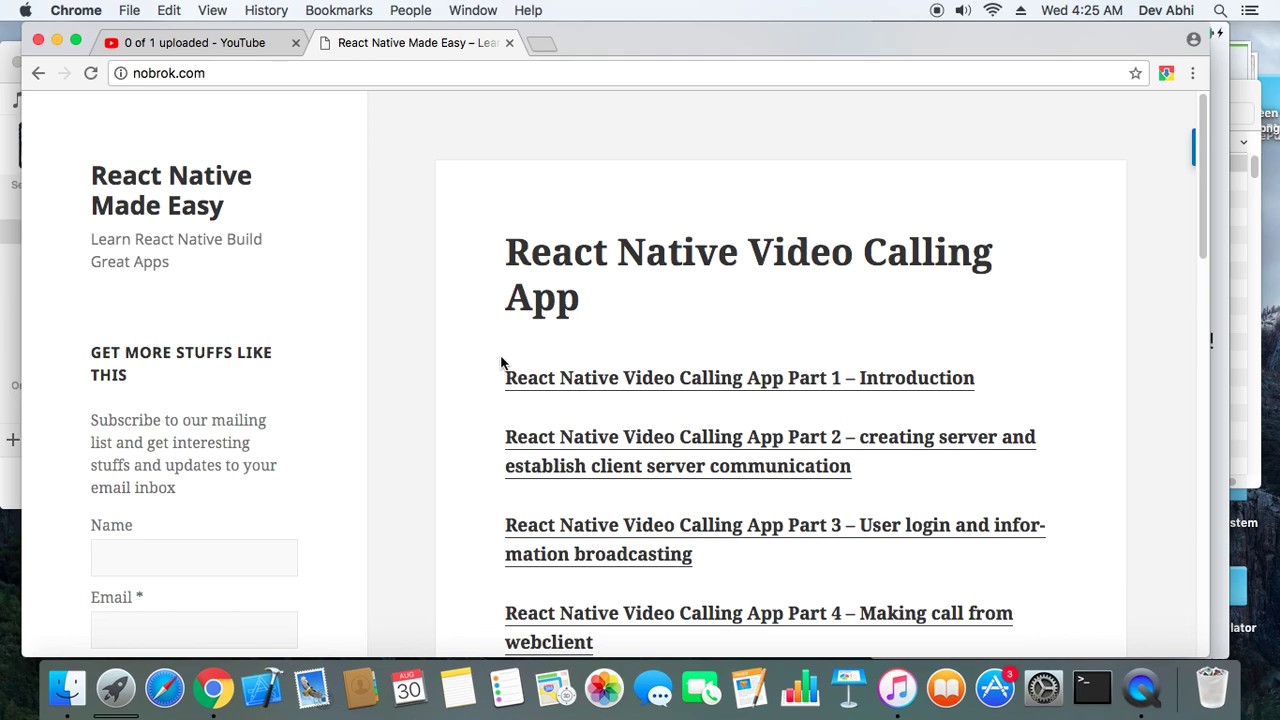